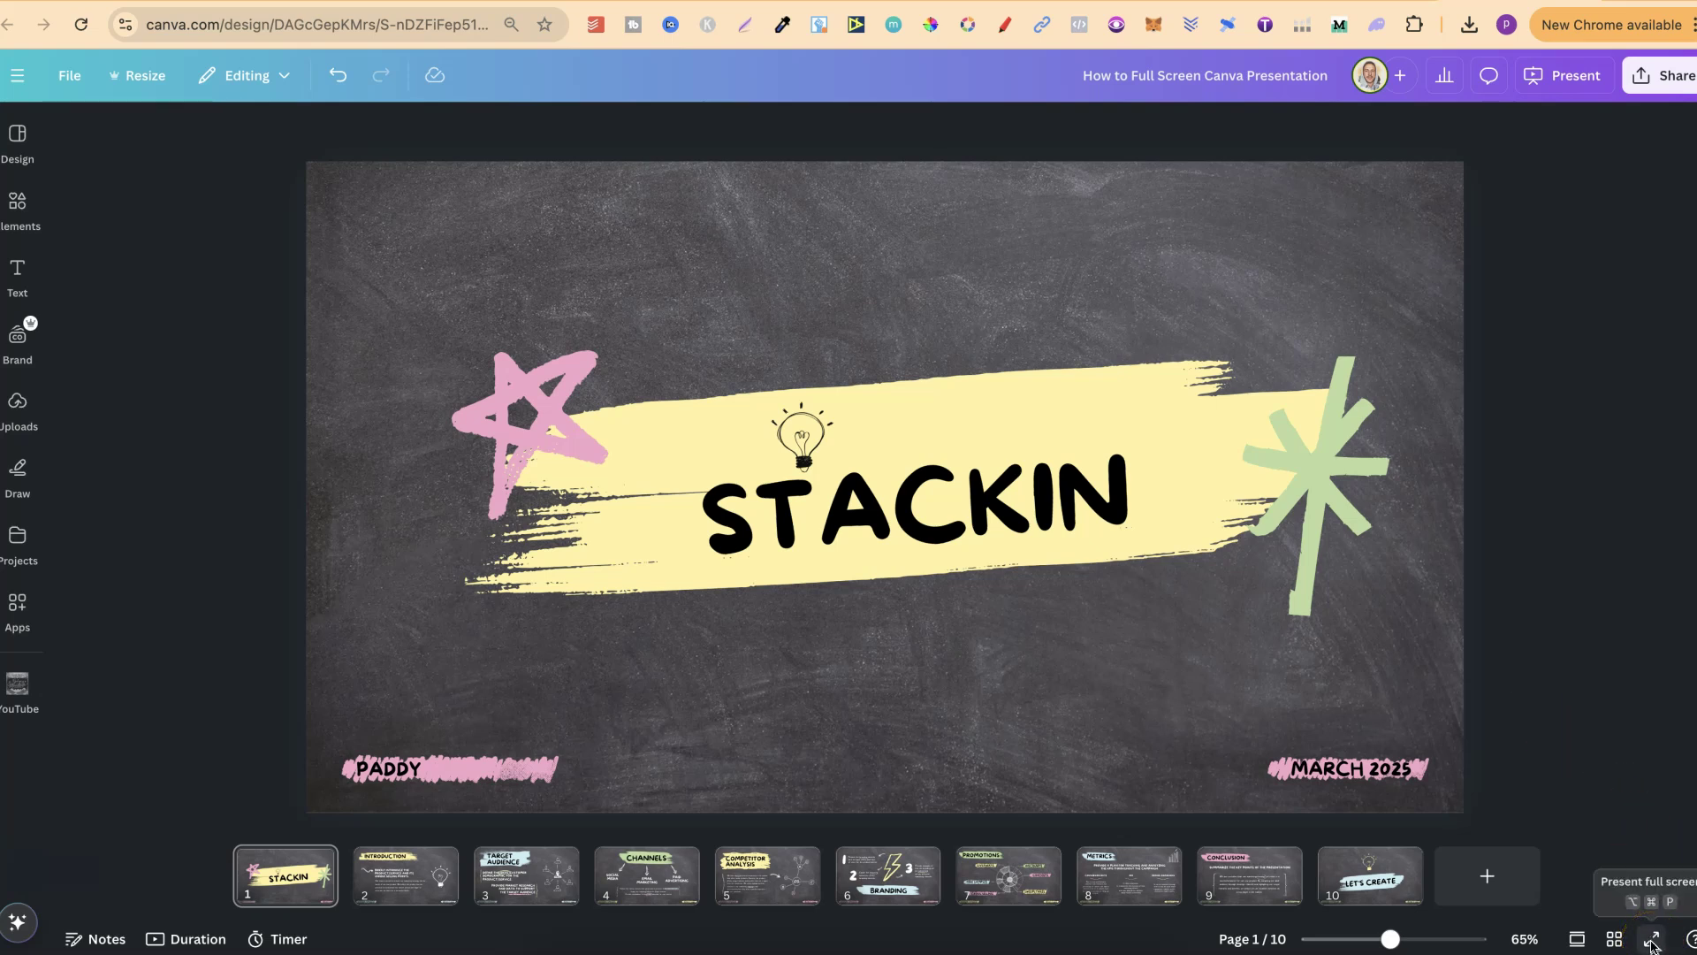
Try the bottom-right full-screen button, then open the Present options for the STACKIN deck
click(1654, 941)
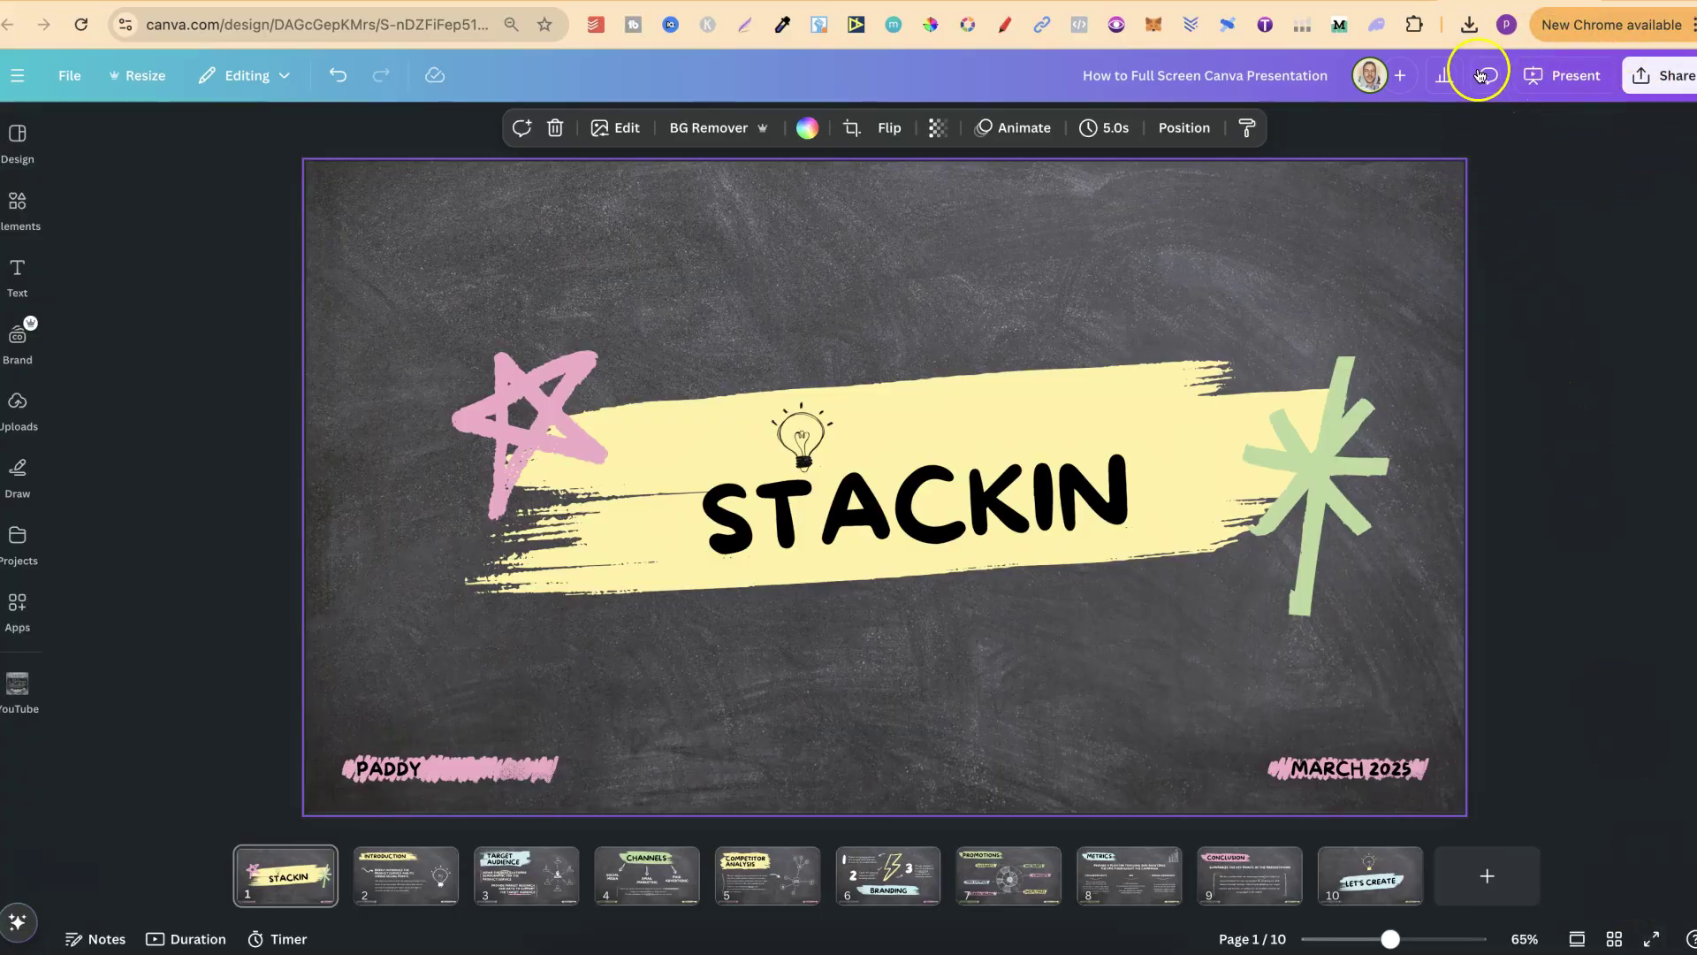
click(1565, 76)
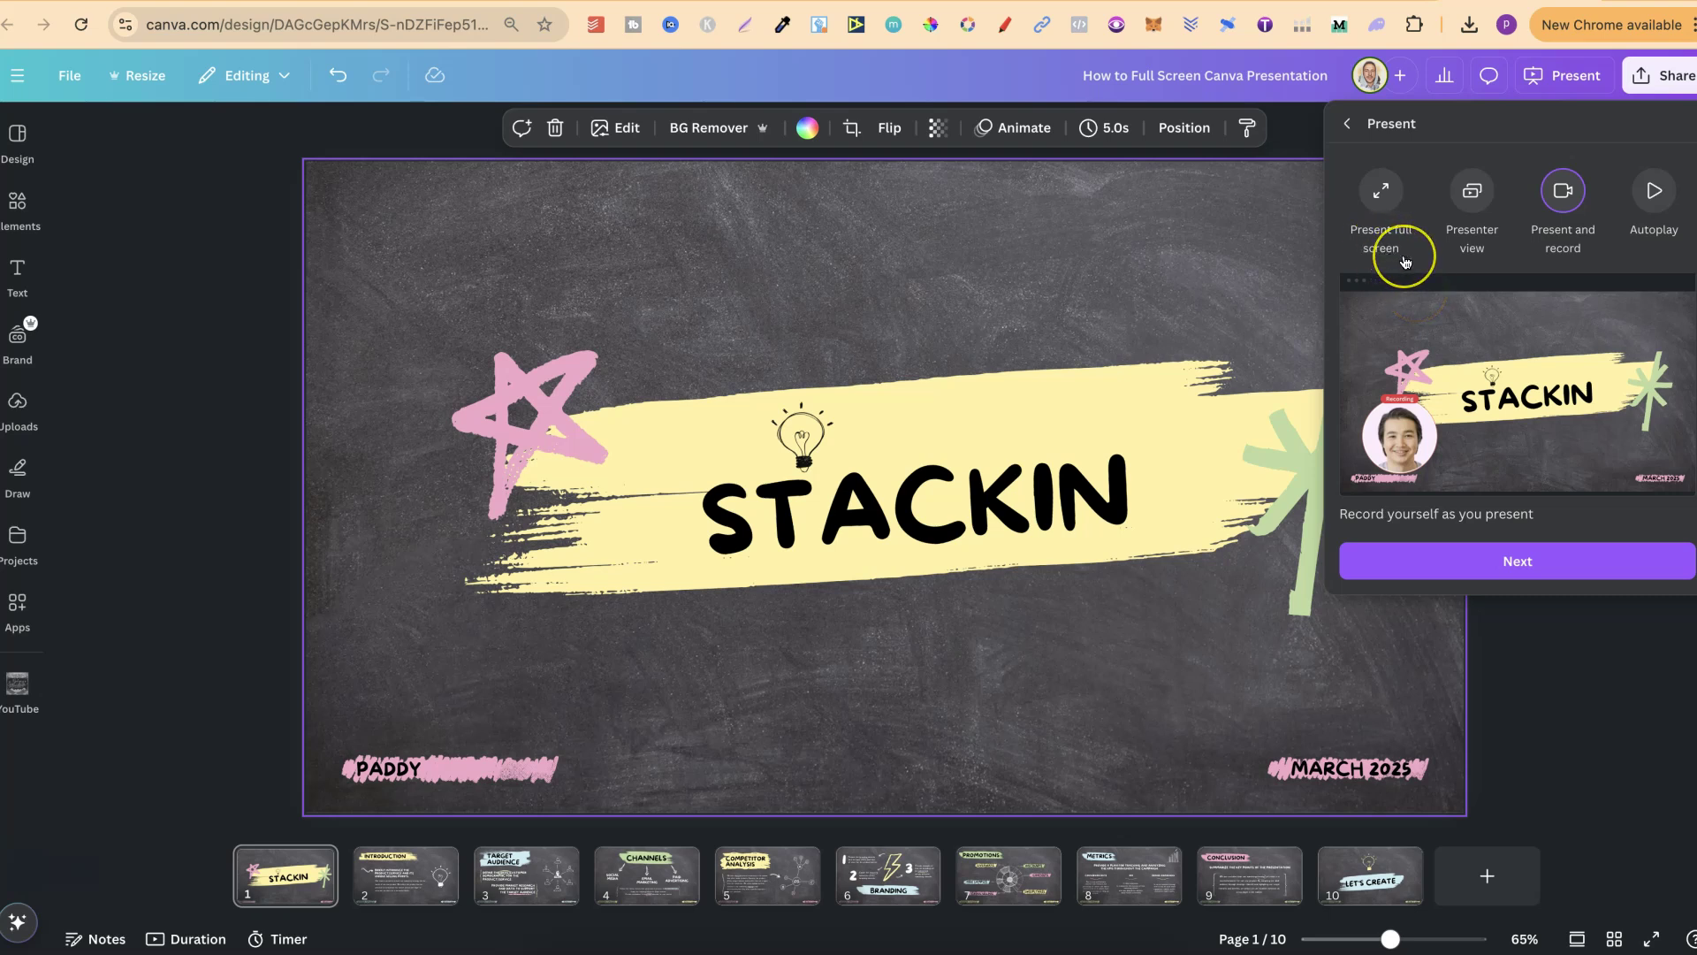
Choose the 'Present full screen' mode to present STACKIN at your own pace
click(1381, 191)
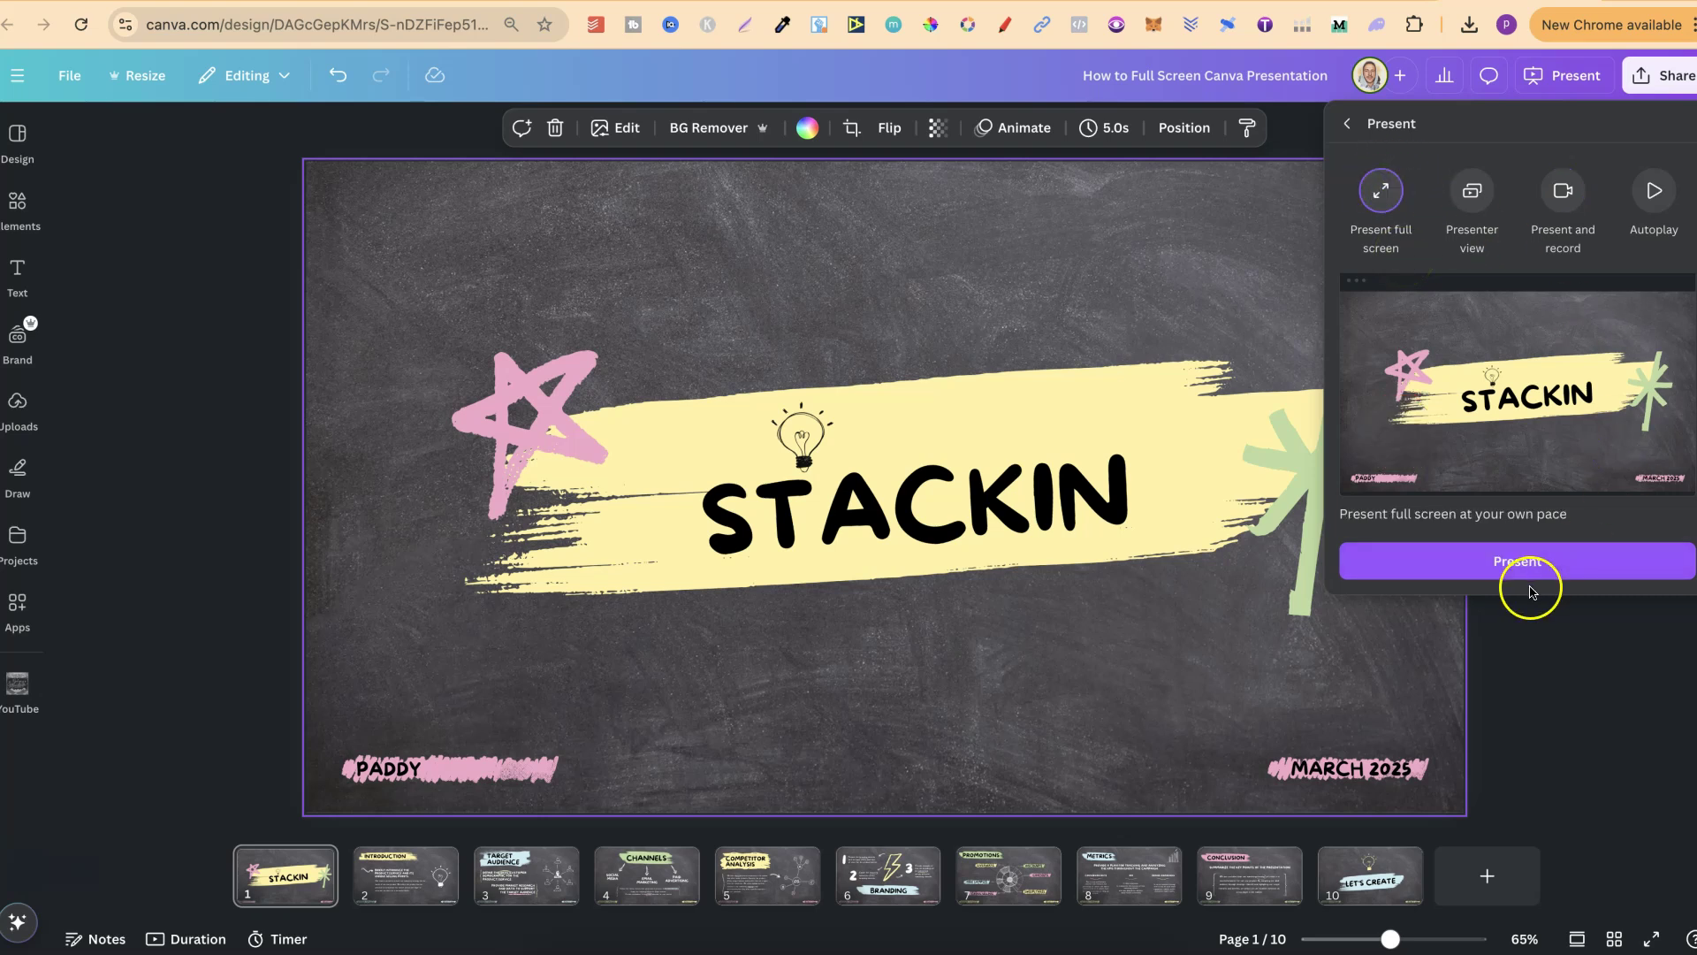